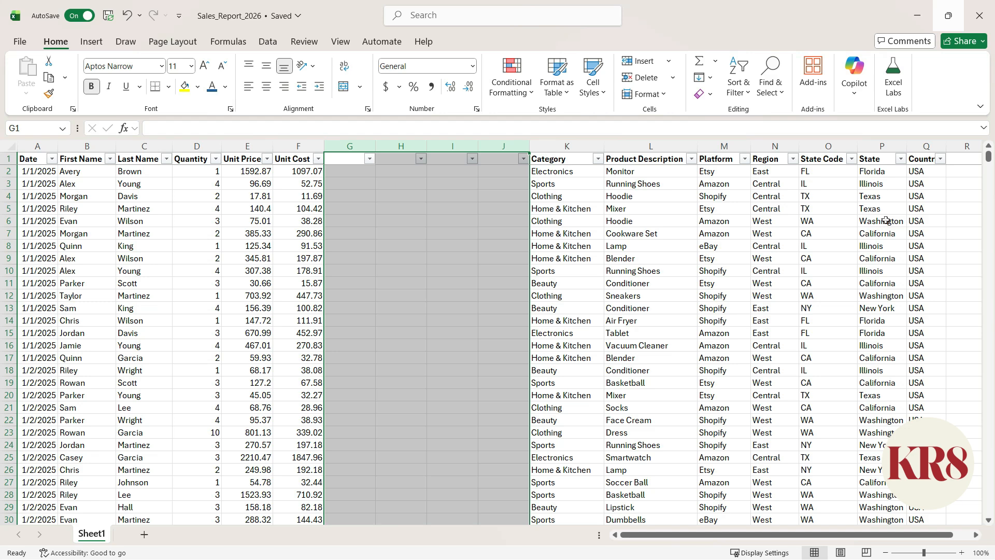
Step: Enter the header "Total Sale" in cell G1
key(Up)
text(Total)
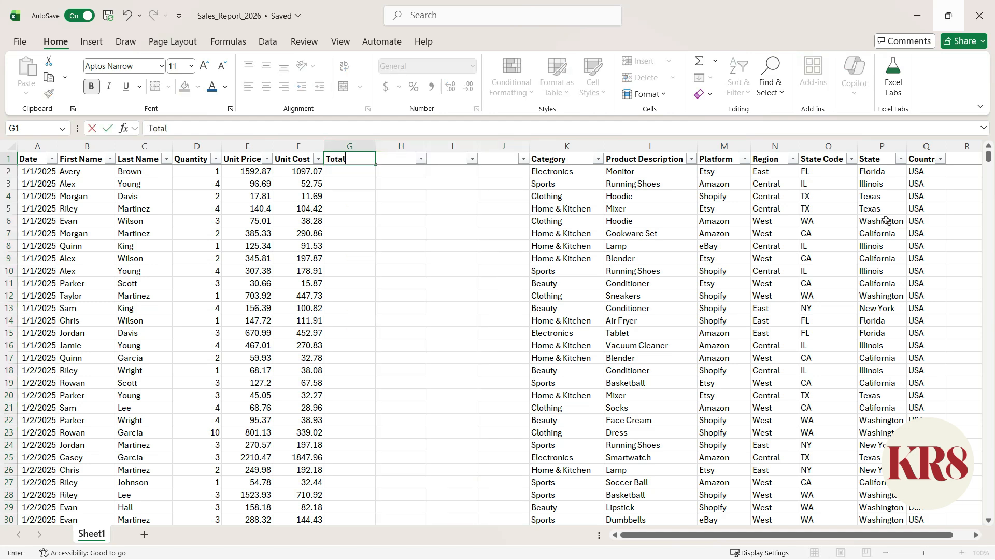
text( Sale)
key(Return)
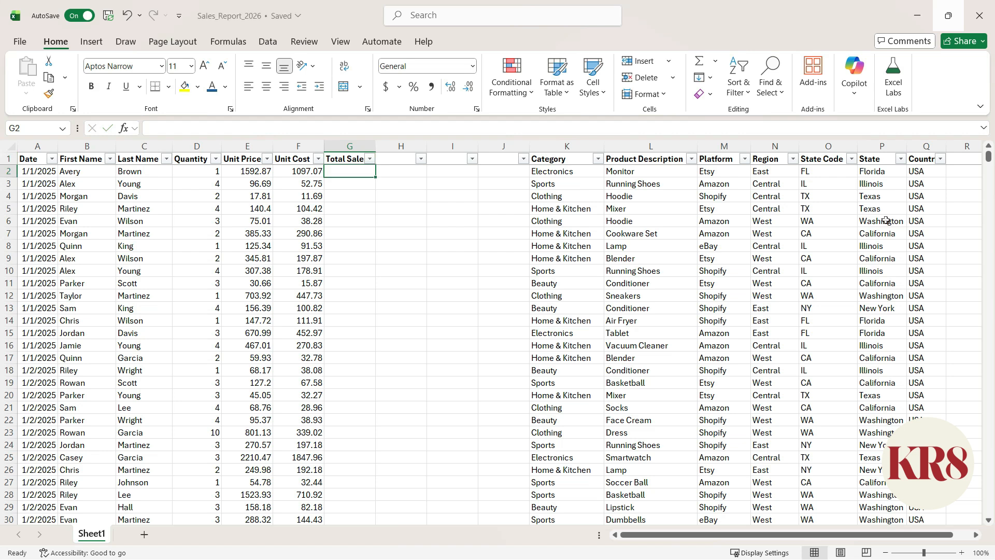
Step: Enter the formula =D2*E2 in G2 to multiply quantity by unit price
text(=)
key(Left)
key(Left)
key(Left)
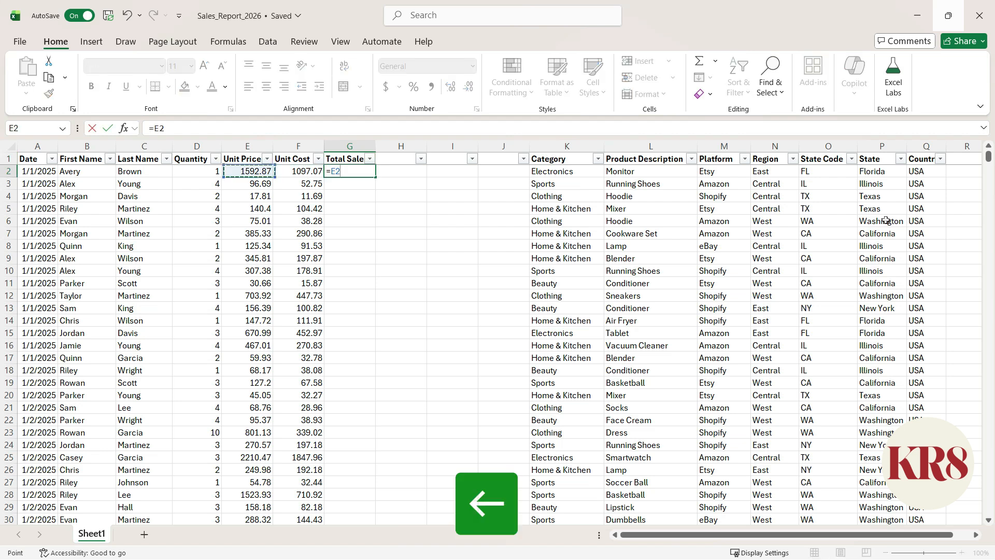
text(*)
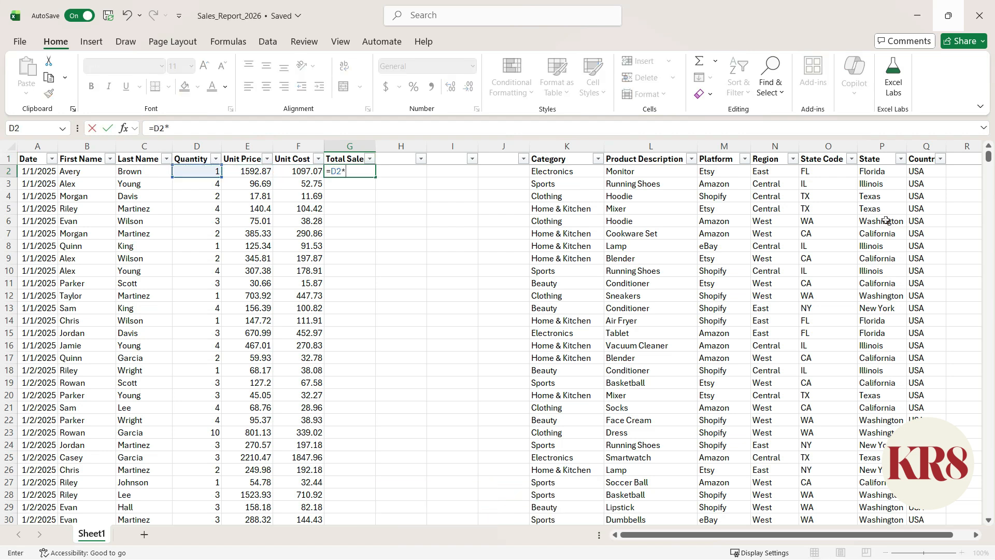
key(Left)
key(Left)
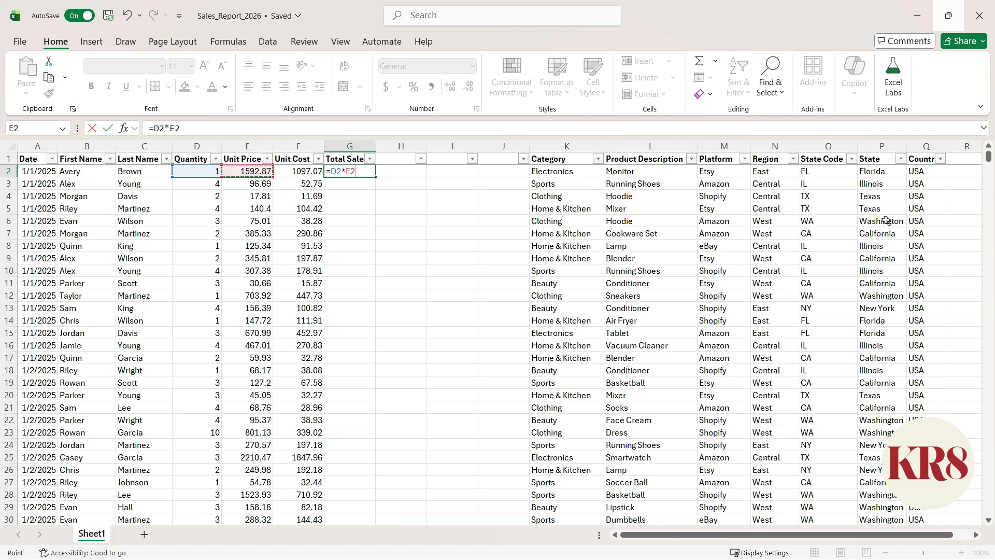
key(Return)
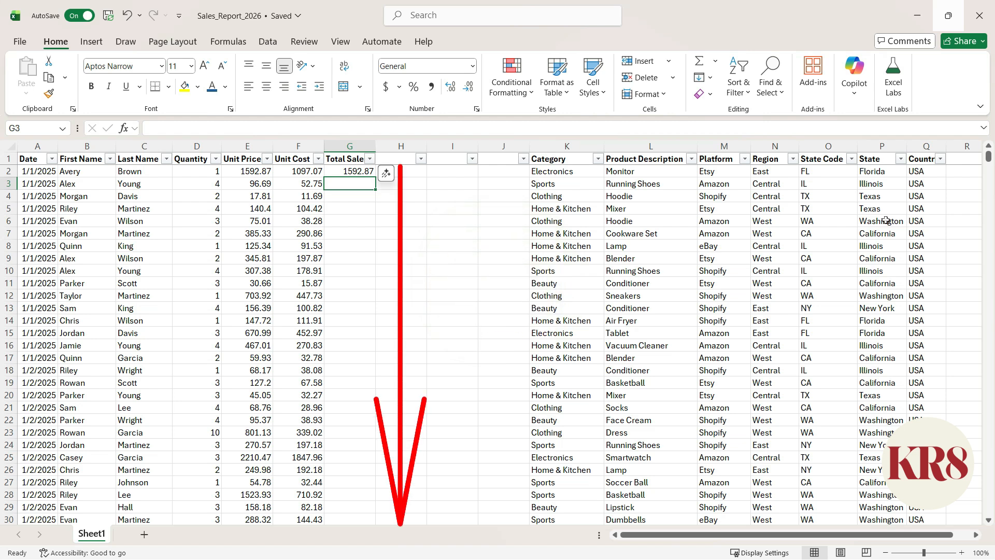
Step: Fill the Total Sale formula down from G2 to the last data row, G5673
key(shift+ctrl+Down)
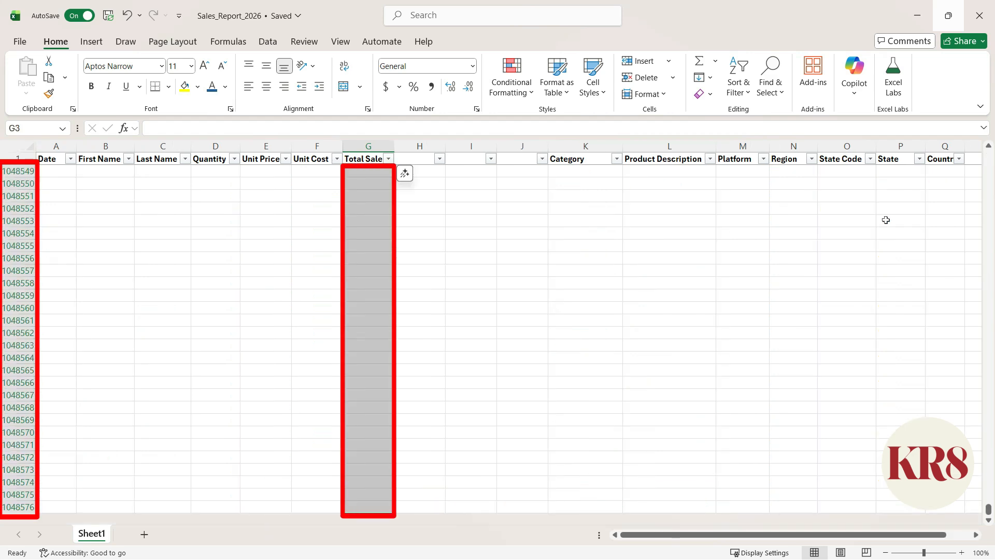
key(Up)
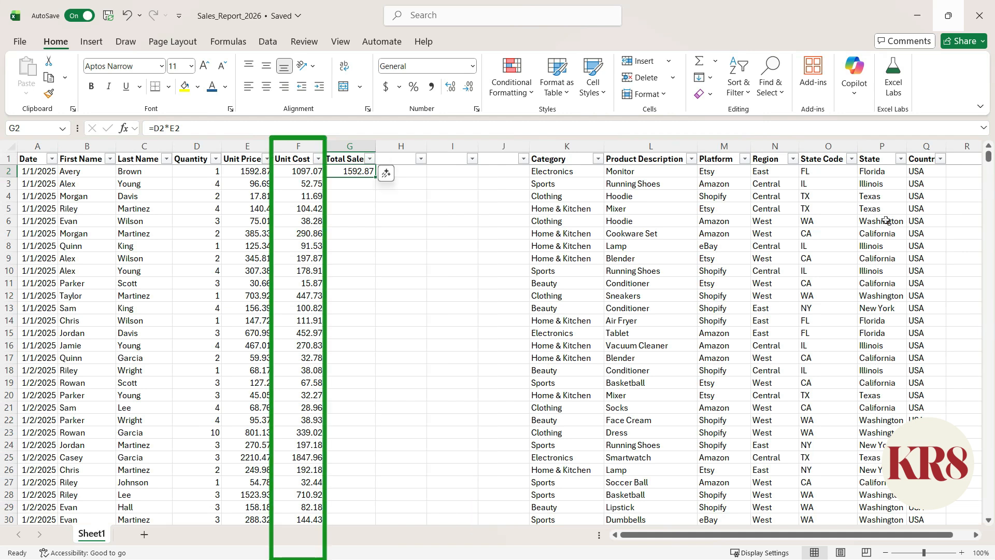
key(Left)
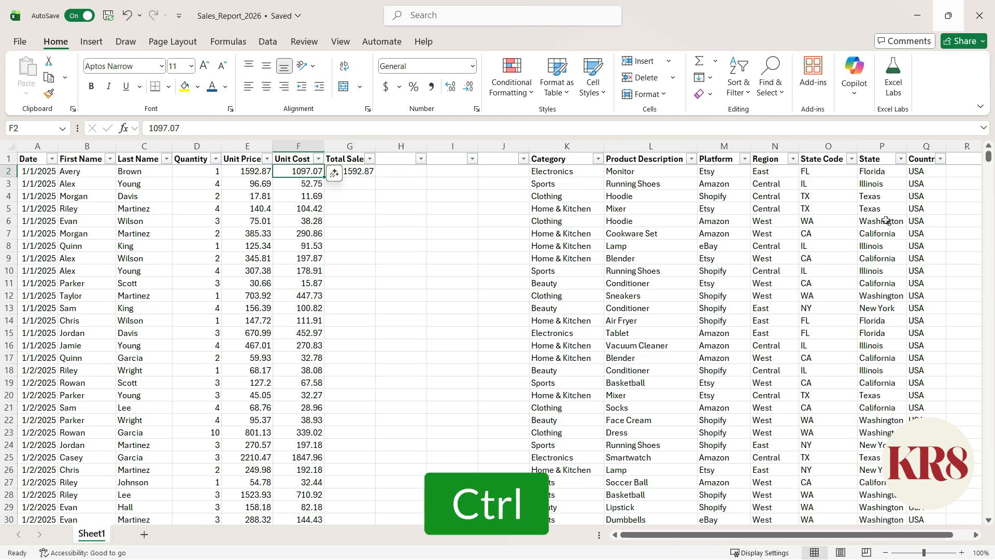
key(ctrl+Down)
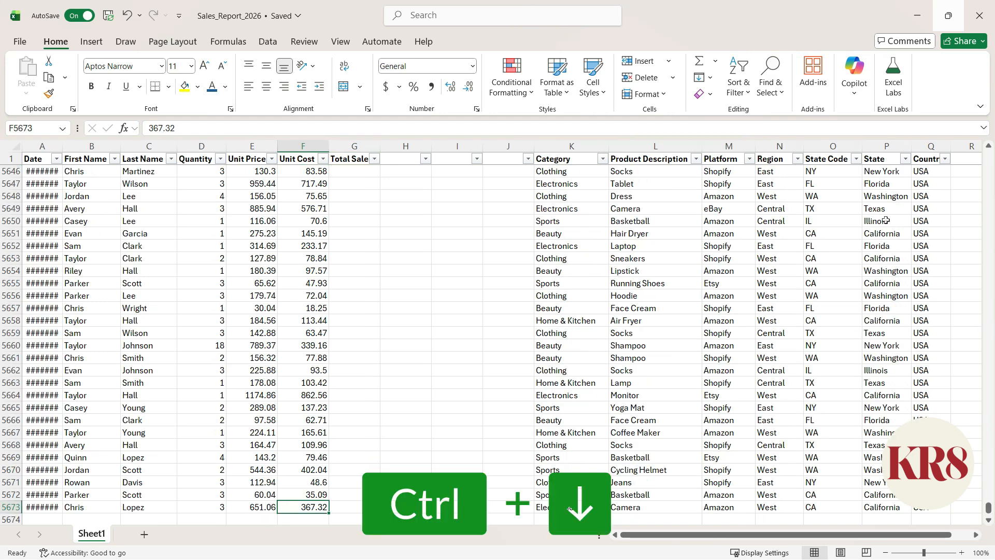
key(Right)
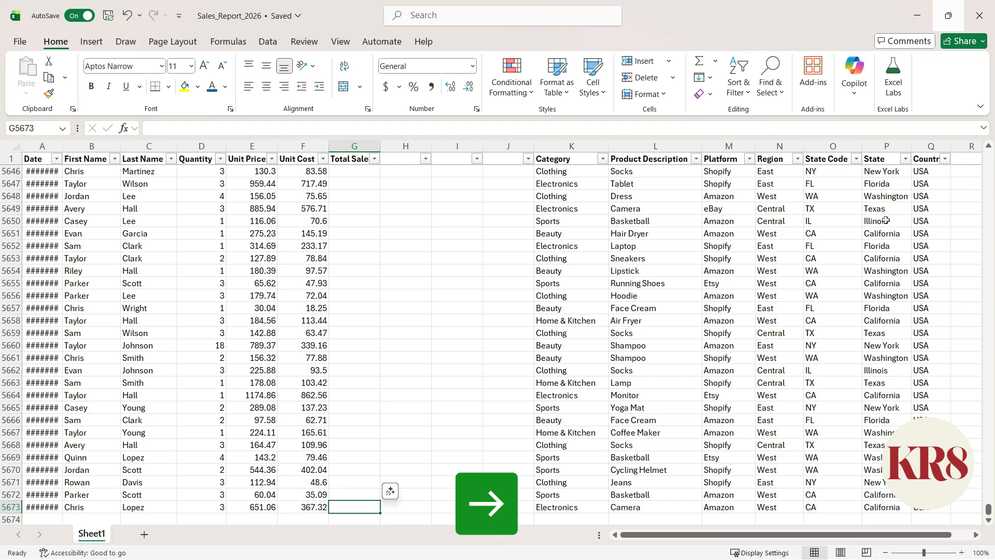
key(ctrl)
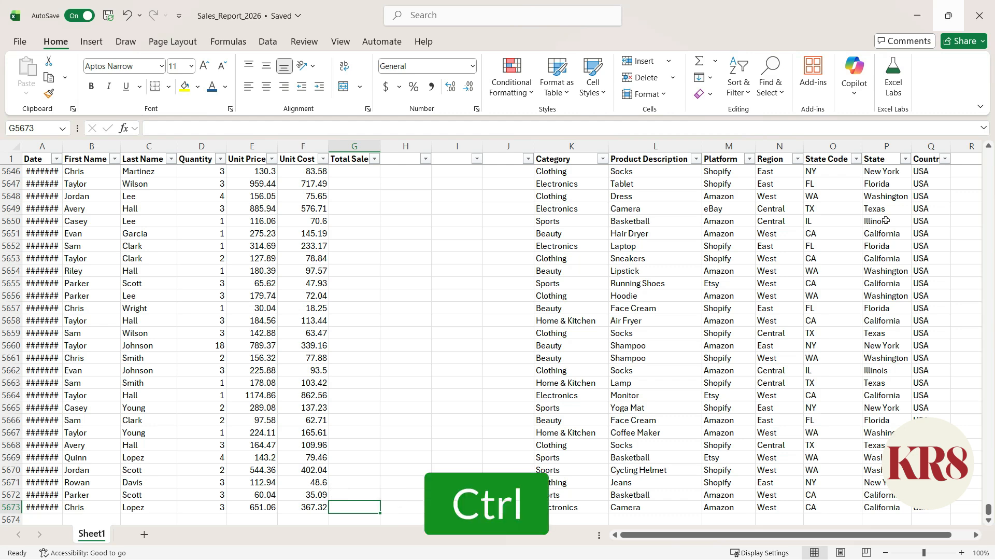
key(ctrl+shift+Up)
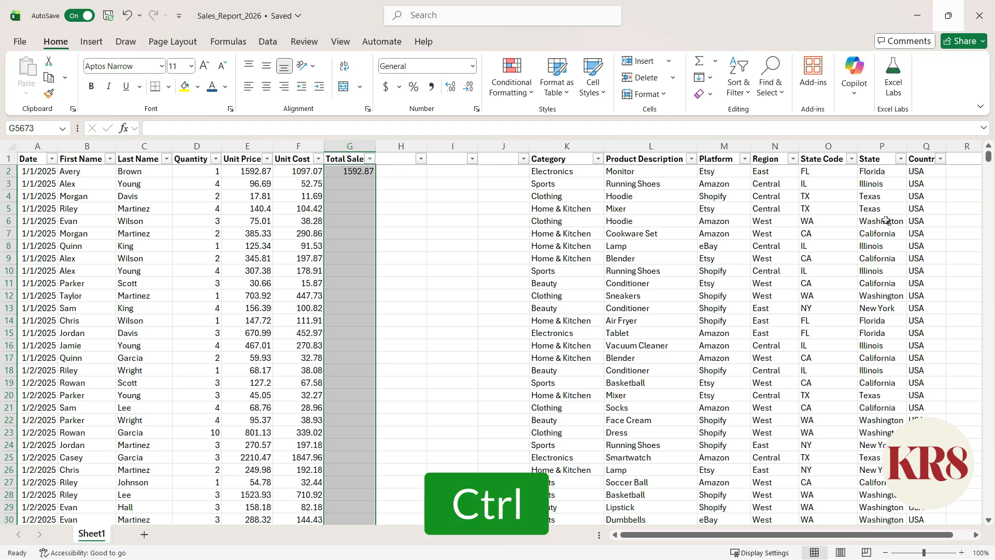
key(ctrl+d)
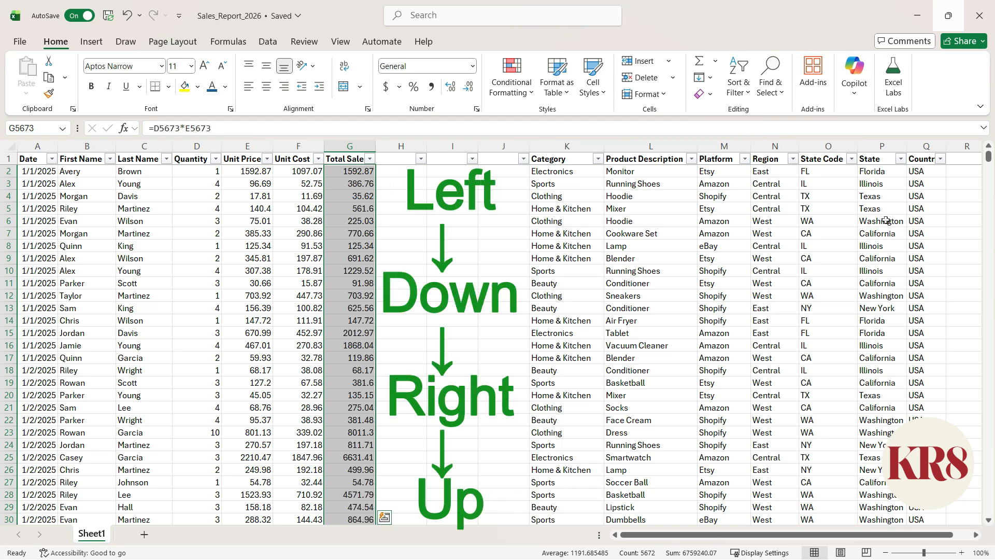
Step: Enter the header "Total Cost" in cell H1
key(ctrl+Up)
key(Right)
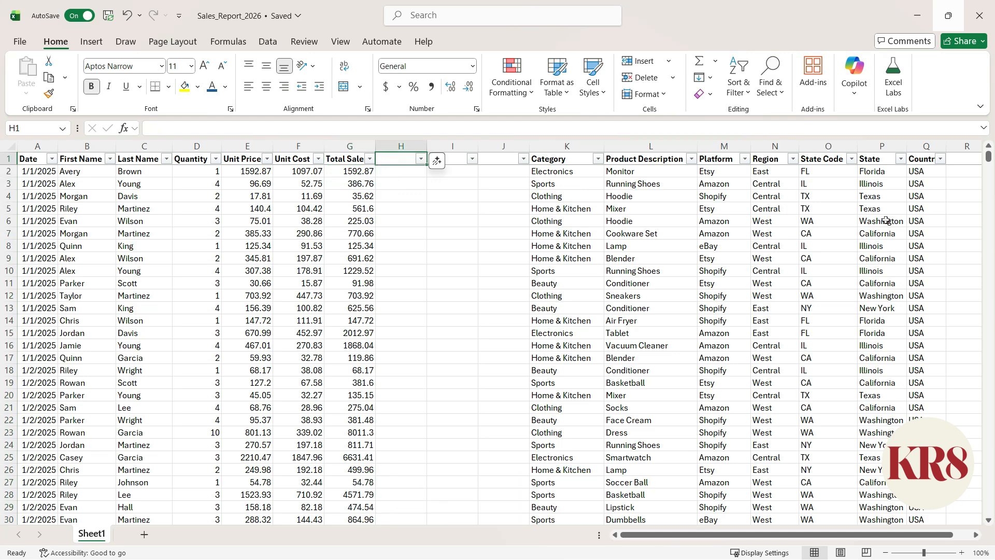
text(Tota)
key(Return)
Step: Enter the formula =D2*F2 in H2 to multiply quantity by unit cost
text(=)
key(Left)
key(Left)
key(Left)
key(Left)
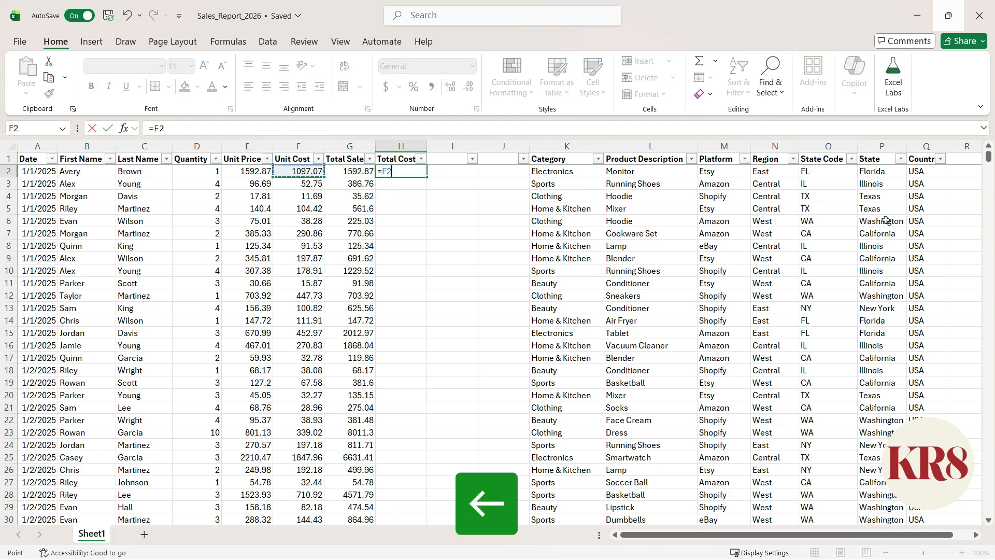
text(*)
key(Left)
key(Left)
key(Return)
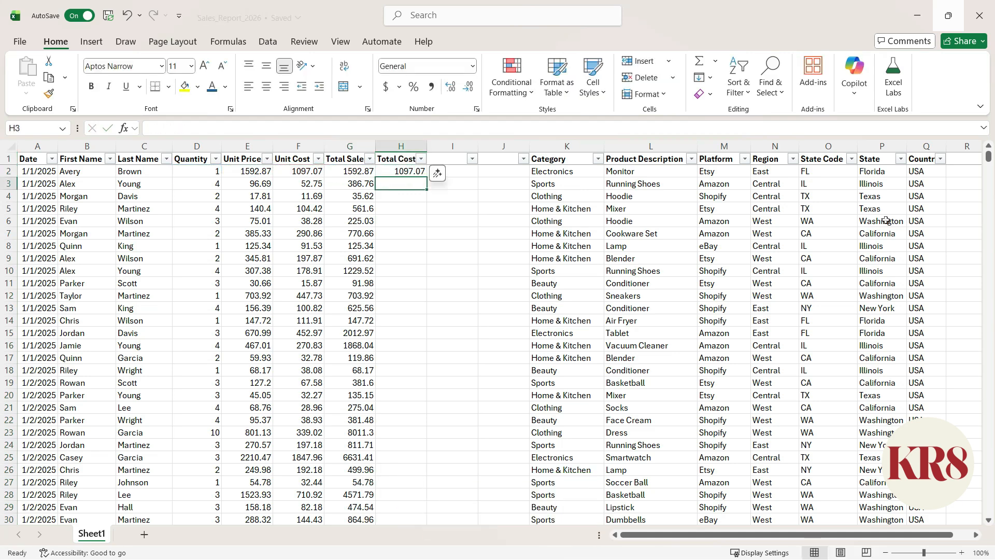
Step: Fill the Total Cost formula down from H2 to the last data row, H5673
key(Left)
key(ctrl+Down)
key(Right)
key(ctrl+shift+Up)
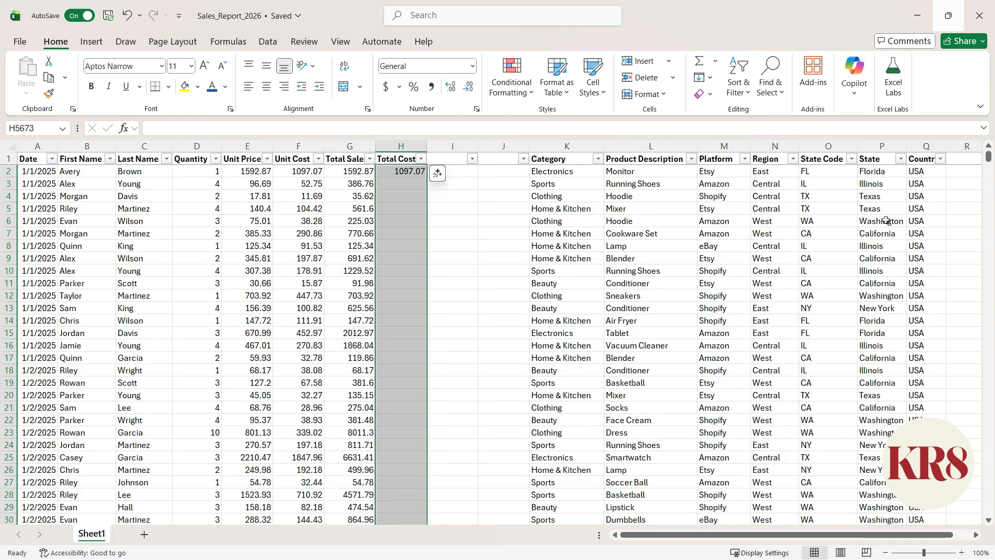
key(ctrl+d)
Step: Enter the header "Profit" in cell I1
key(ctrl+Up)
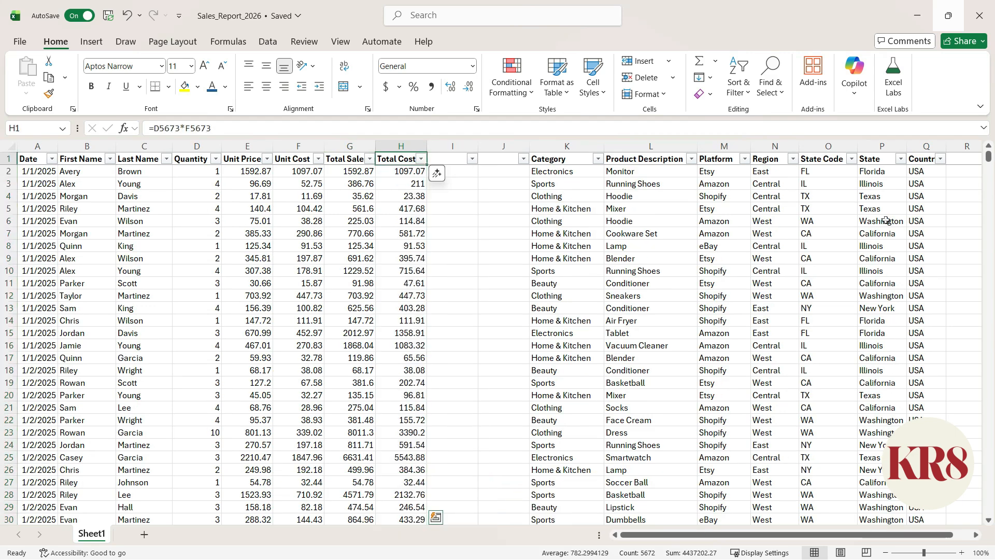
key(Right)
text(Profit)
key(Return)
Step: Enter the formula =G2-H2 in I2 to subtract total cost from total sale
text(=)
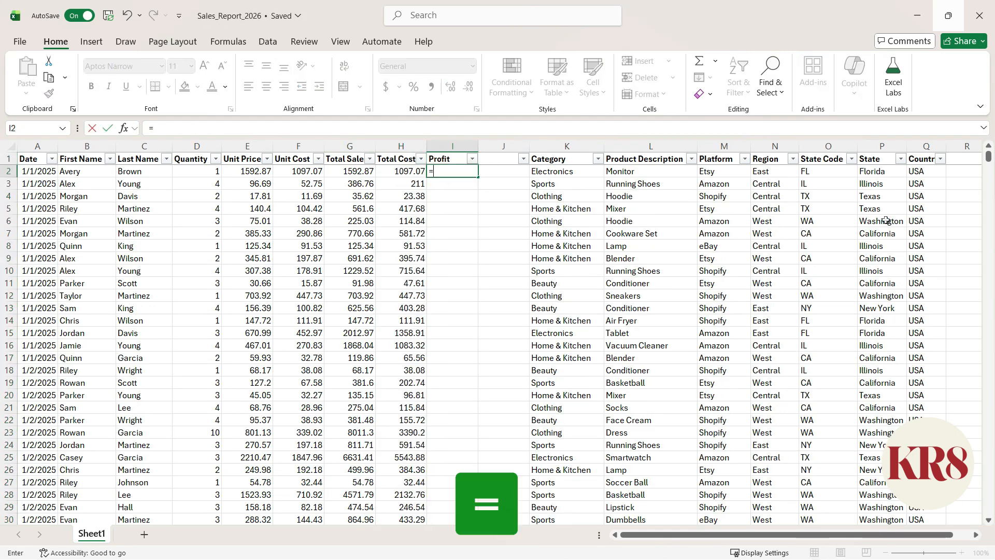
key(Left)
key(Left)
text(-)
key(Left)
key(Return)
Step: Fill the Profit formula down from I2 to the last data row, I5673
key(Up)
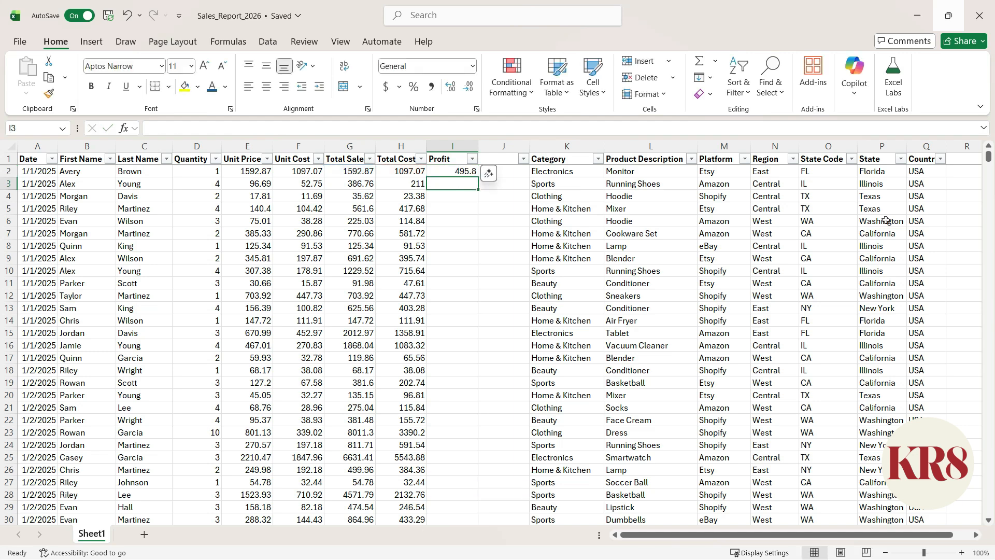
key(Left)
key(ctrl+Down)
key(Right)
key(ctrl+shift+Up)
key(ctrl+d)
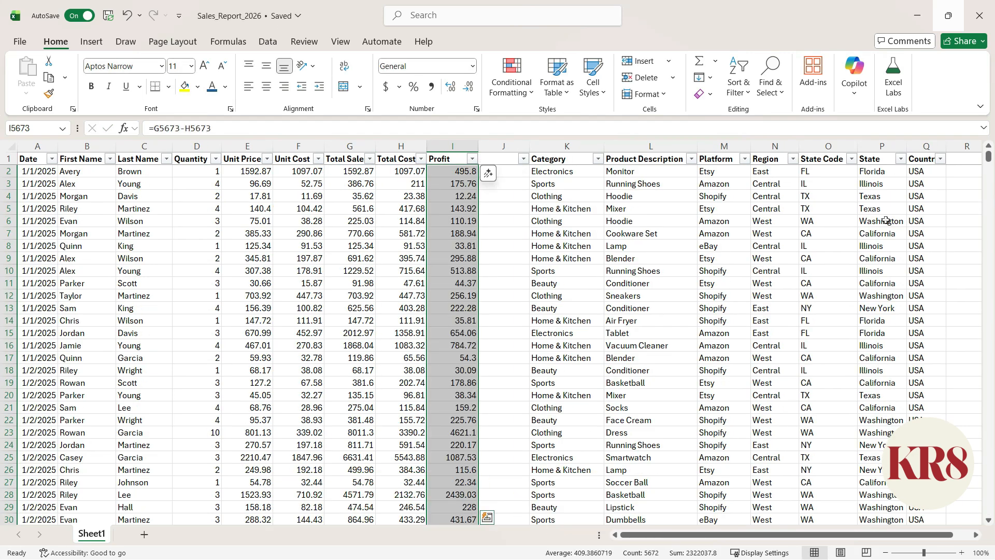
Step: Total the Total Sale column in G5674, below the data, with =SUM(G2:G5673)
key(Down)
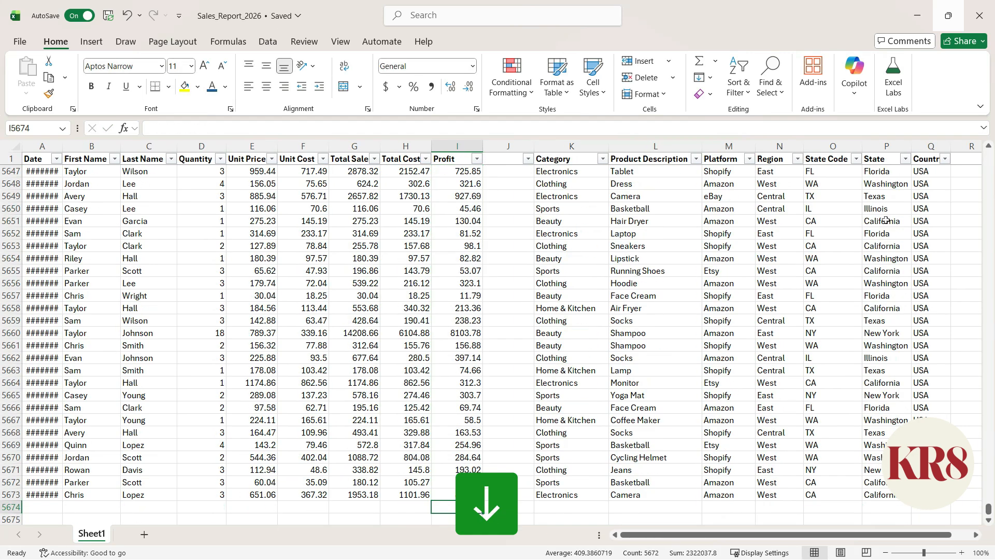
key(Left)
key(Left)
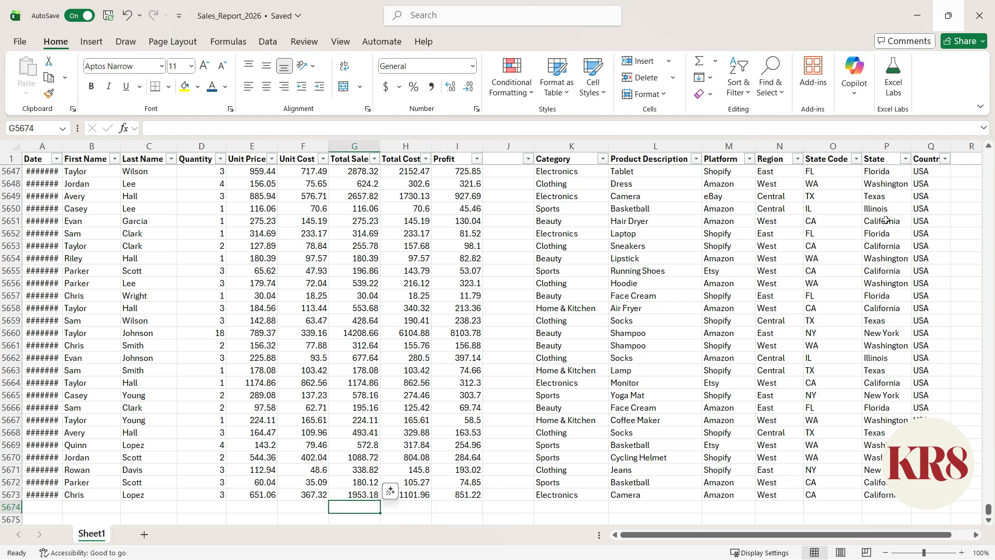
key(alt+equal)
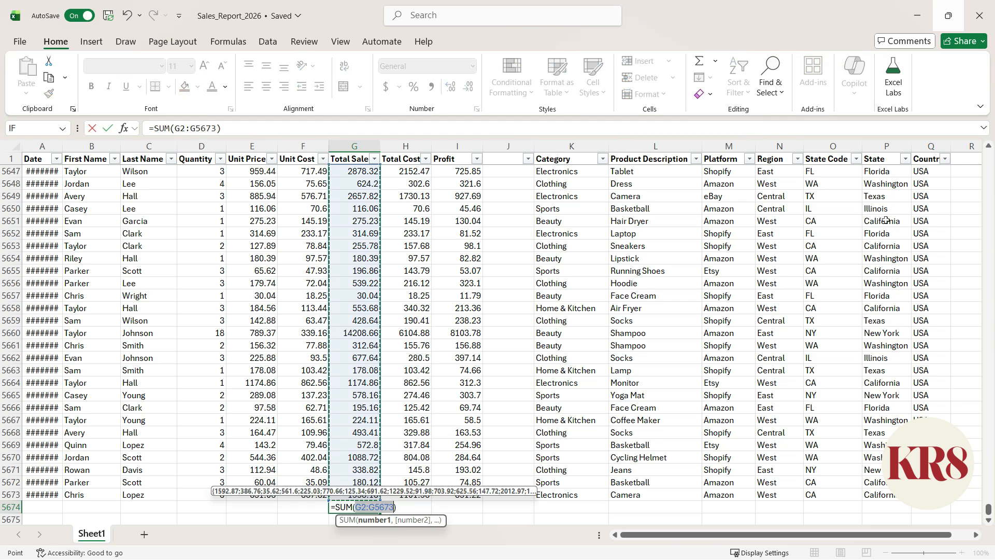
key(Tab)
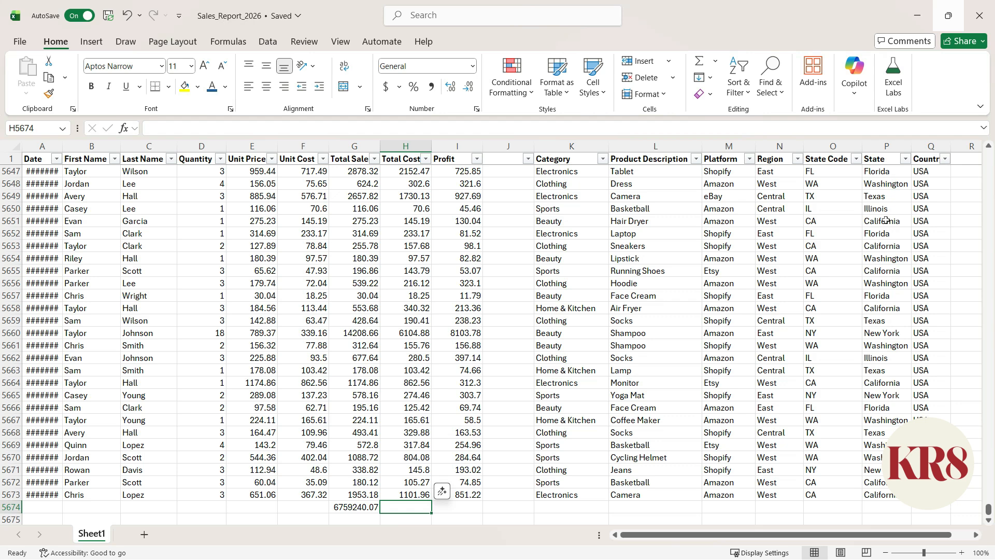
Step: Copy the sum formula from G5674 across to H5674 and I5674 to total cost and profit
key(ctrl+r)
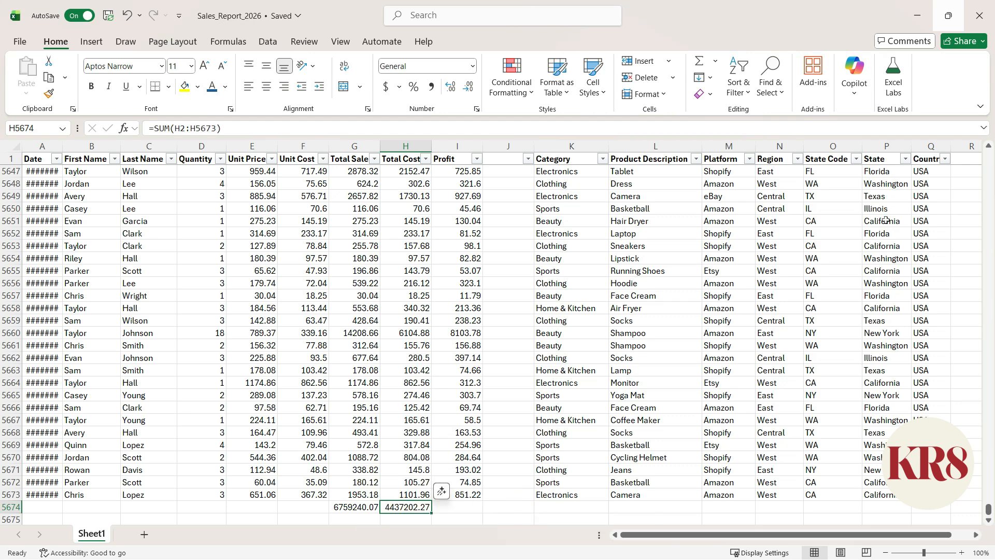
key(Right)
key(ctrl+r)
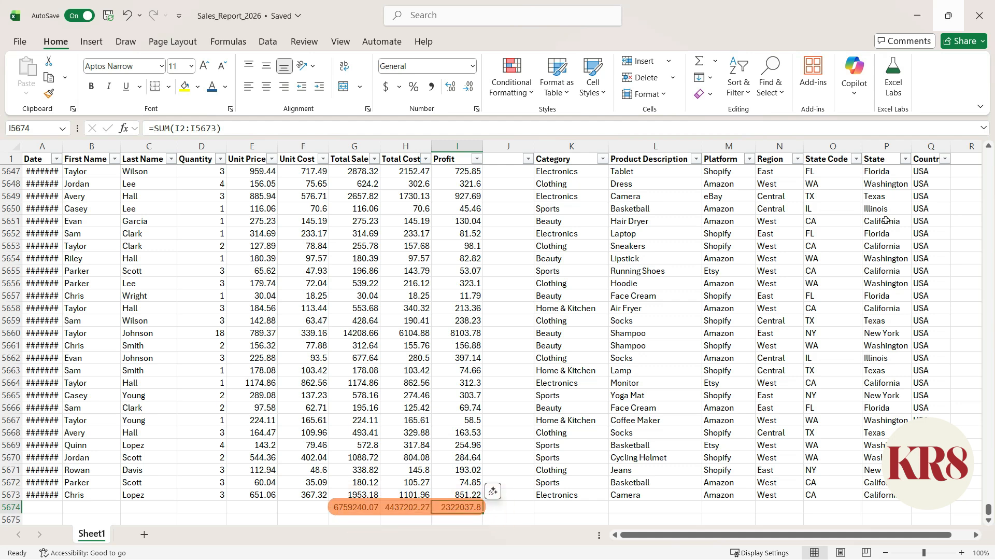
Step: Apply a Top and Double Bottom Border to the totals in G5674:I5674
key(ctrl+shift+Left)
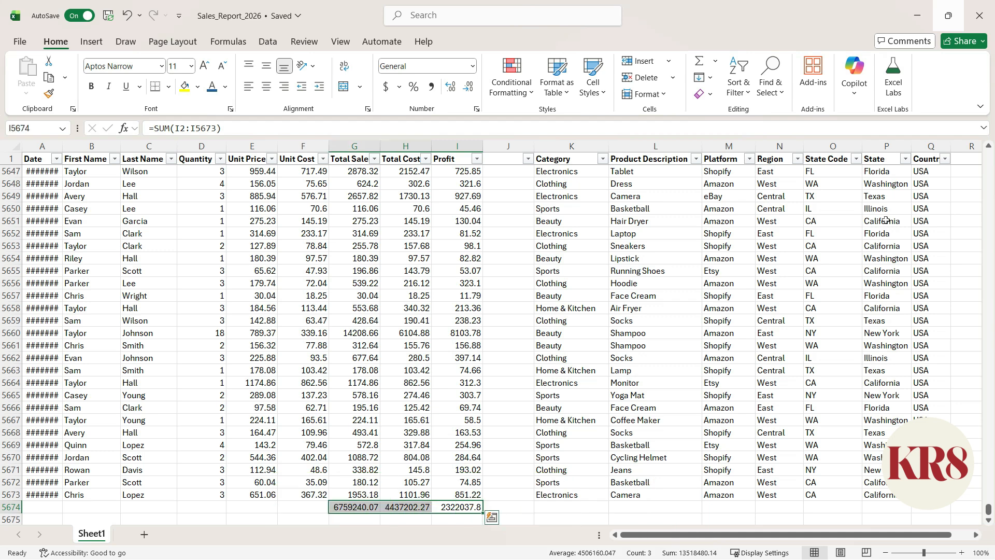
key(alt)
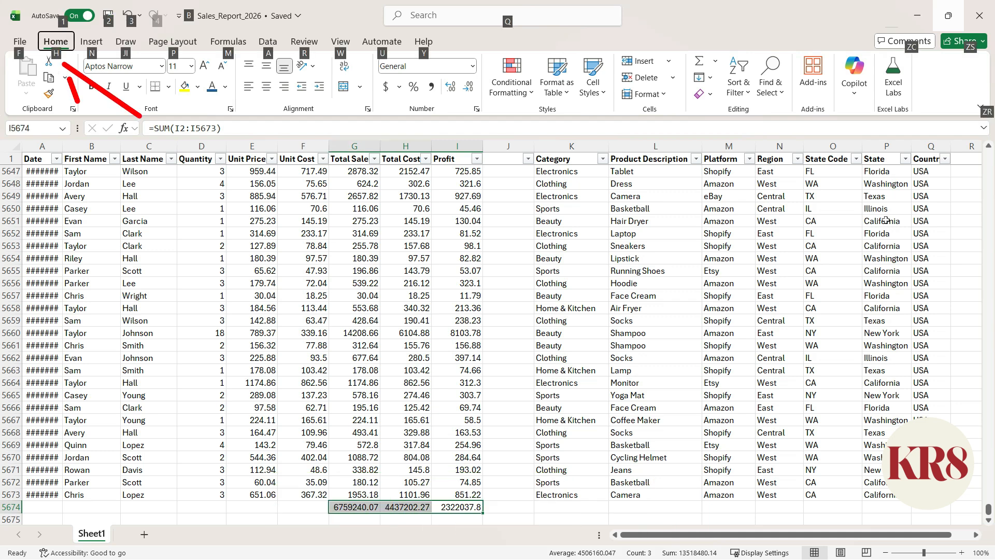
key(h)
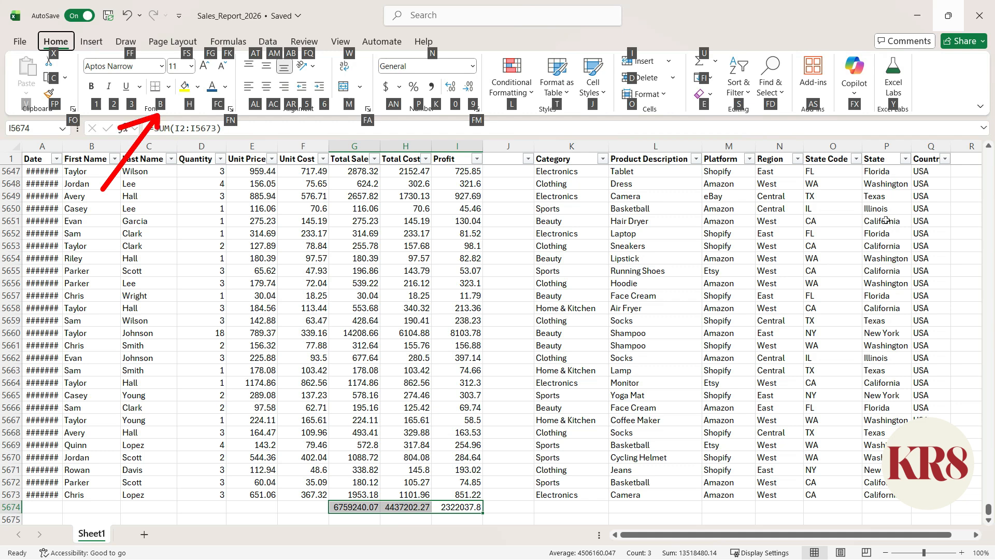
key(b)
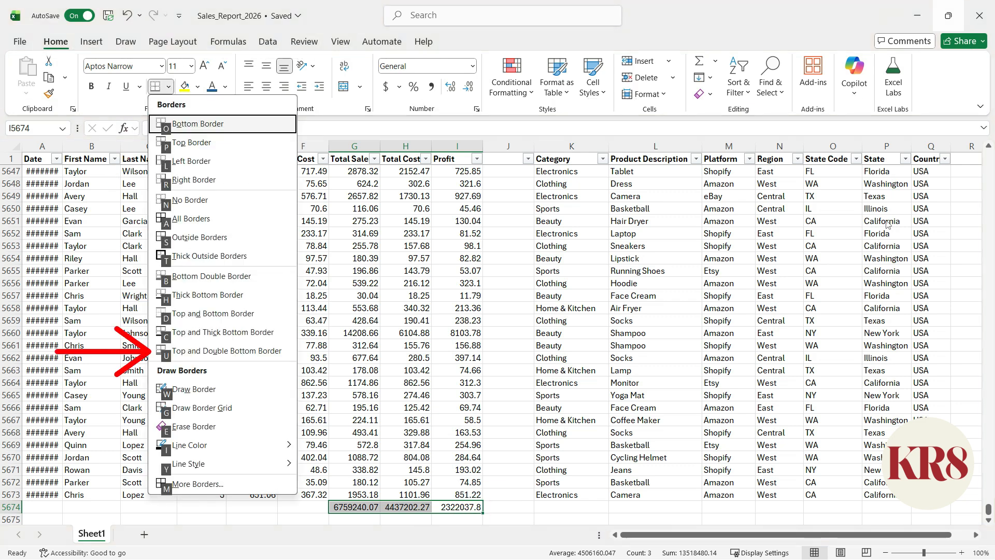
key(u)
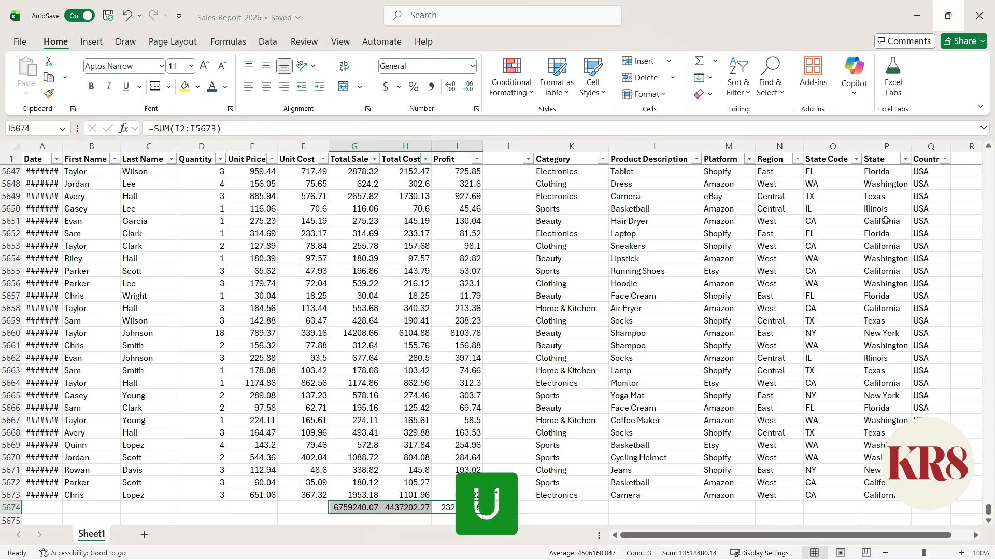
Step: Enter the header "Profit Margin" in cell J1
key(Right)
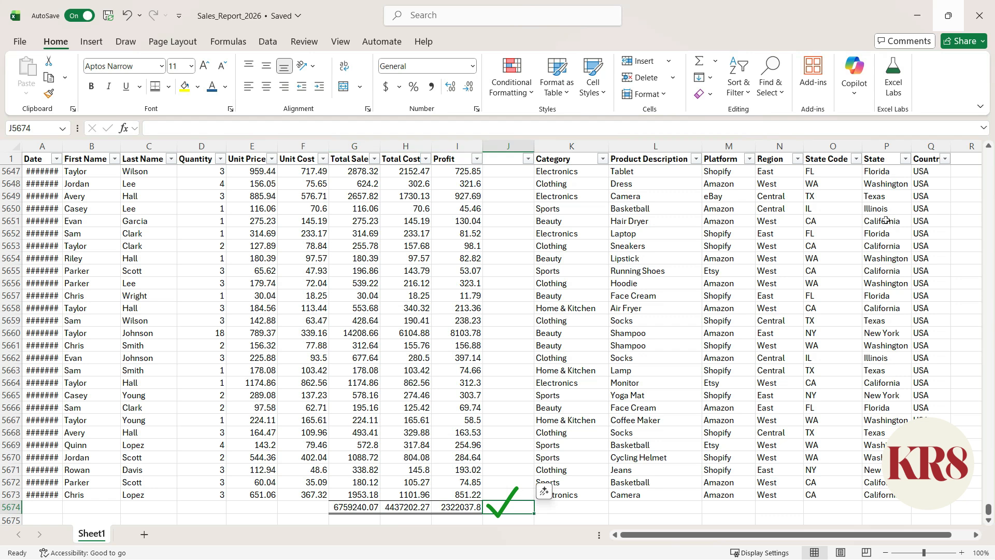
key(ctrl+Up)
text(Profit Margin)
key(Return)
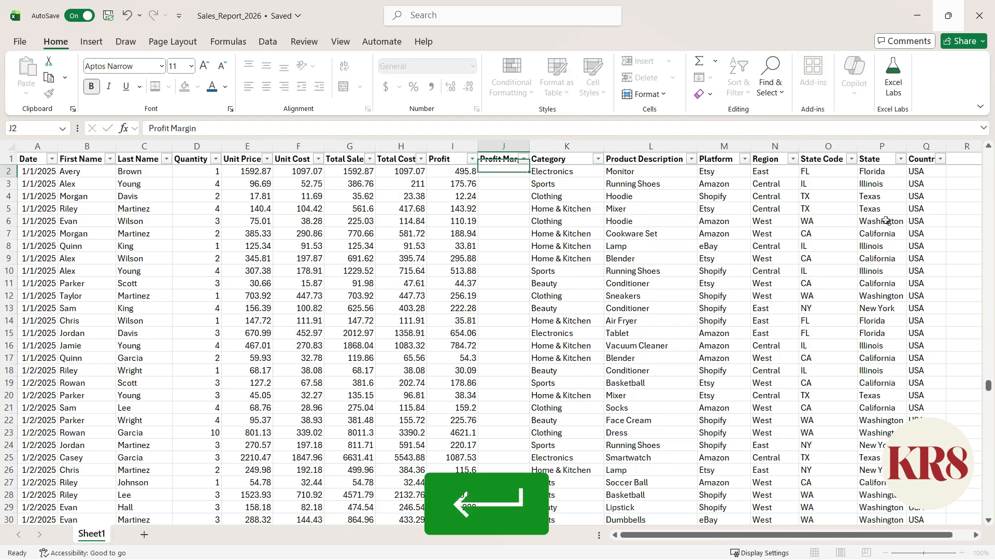
Step: Enter =I2/$G$5674 in J2 to calculate profit margin against the absolute total sales cell
text(=)
key(Left)
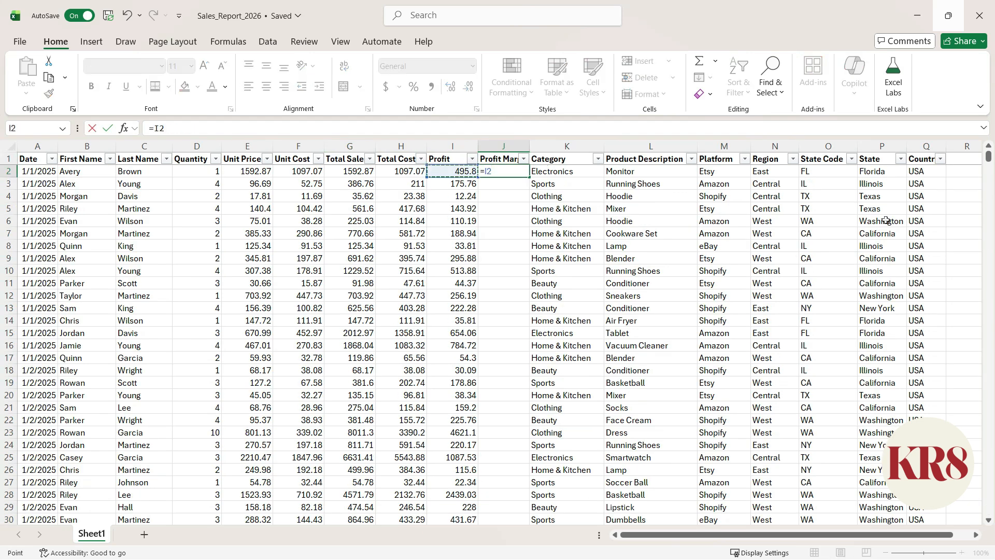
text(/)
key(Left)
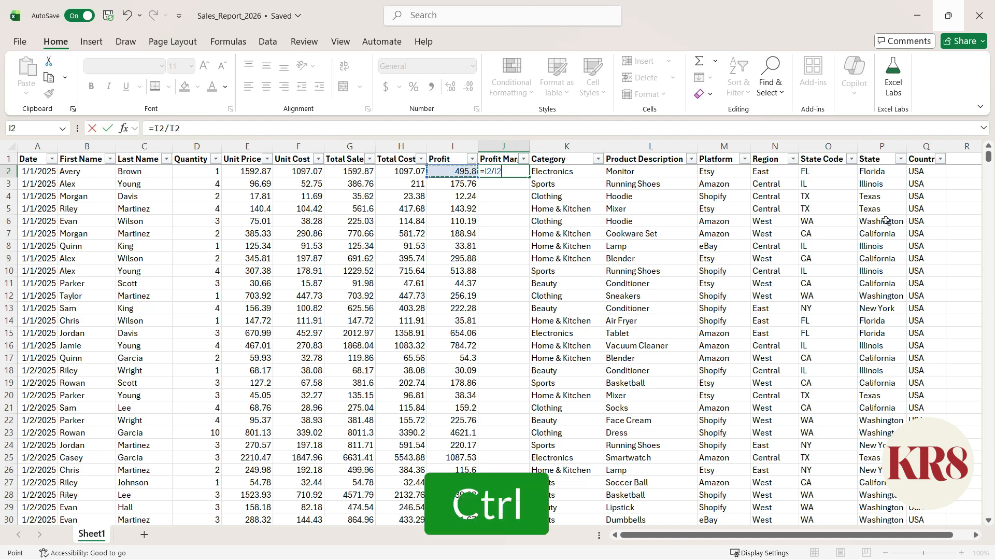
key(ctrl+Down)
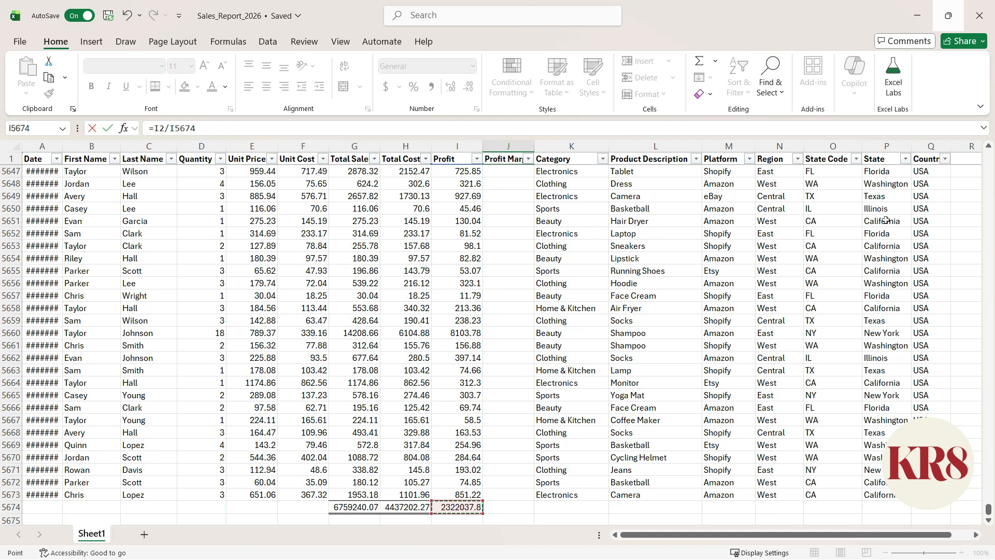
key(Left)
key(Left)
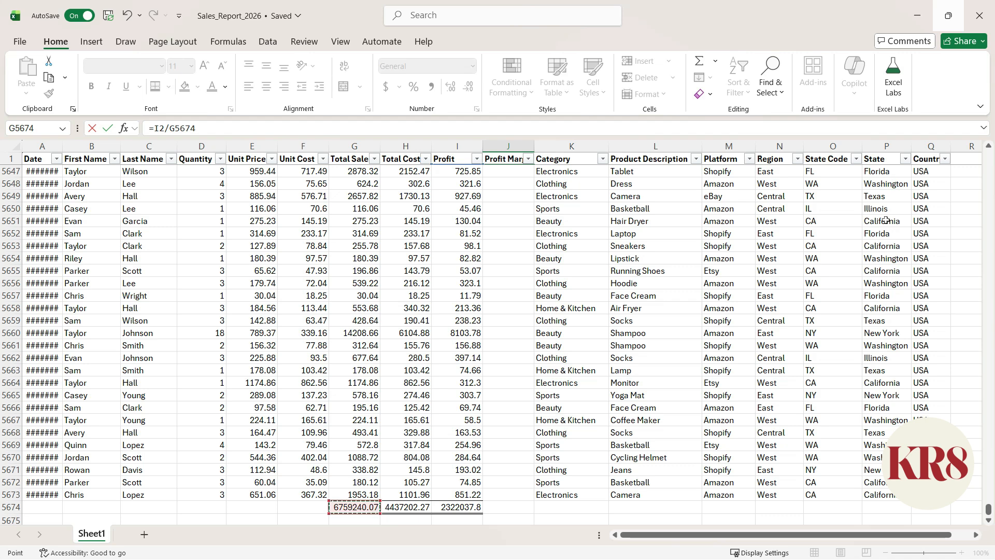
key(F4)
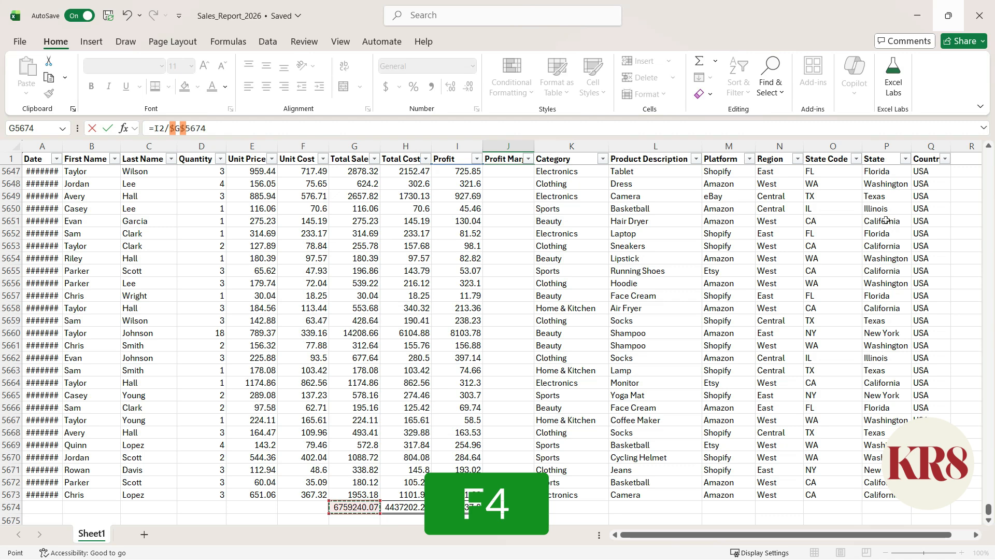
key(Return)
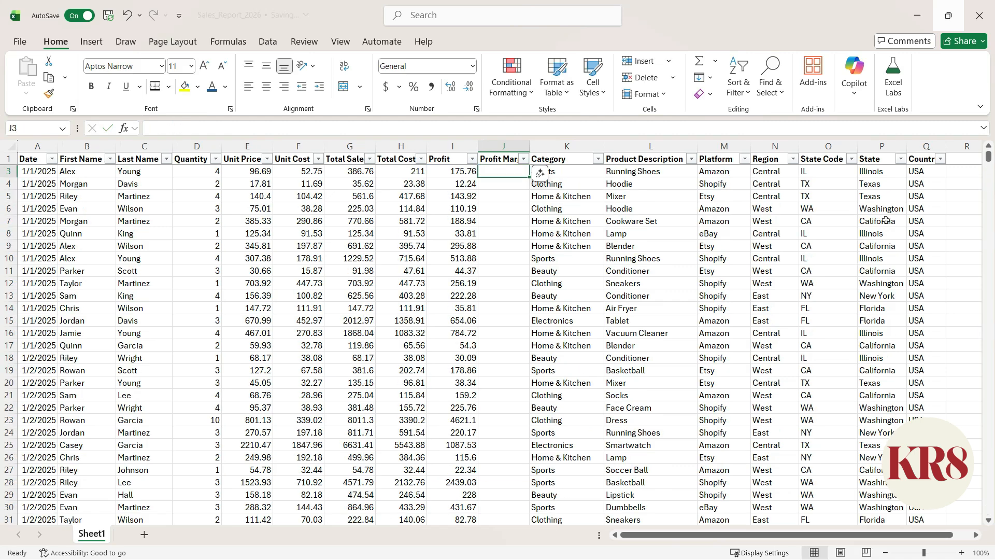
Step: Format the profit margin in J2 as Percentage with 3 decimal places
key(Up)
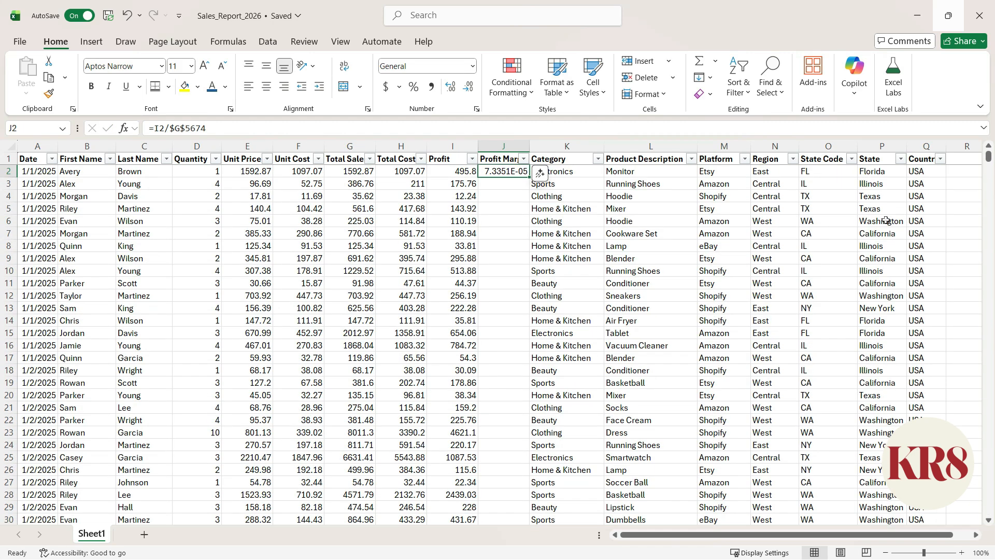
key(ctrl+1)
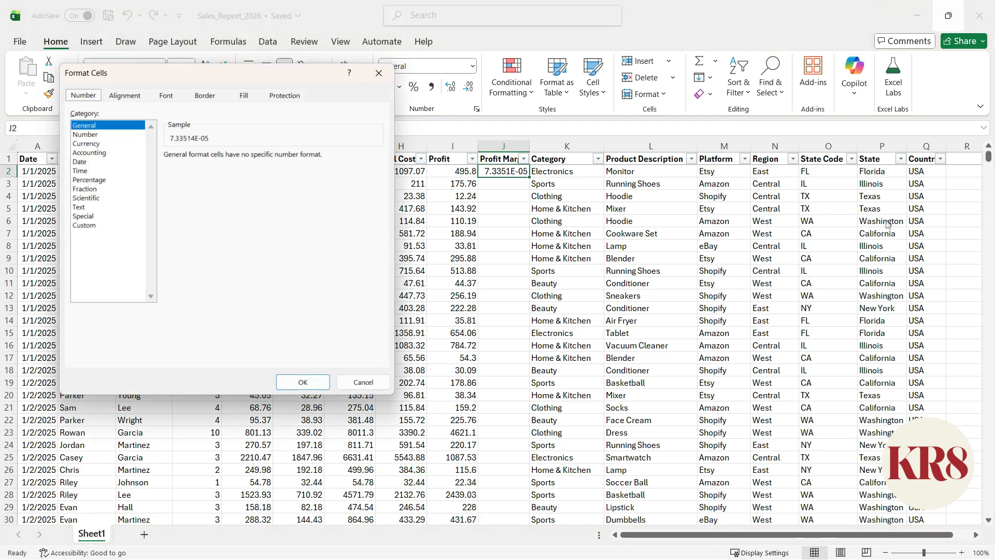
key(Tab)
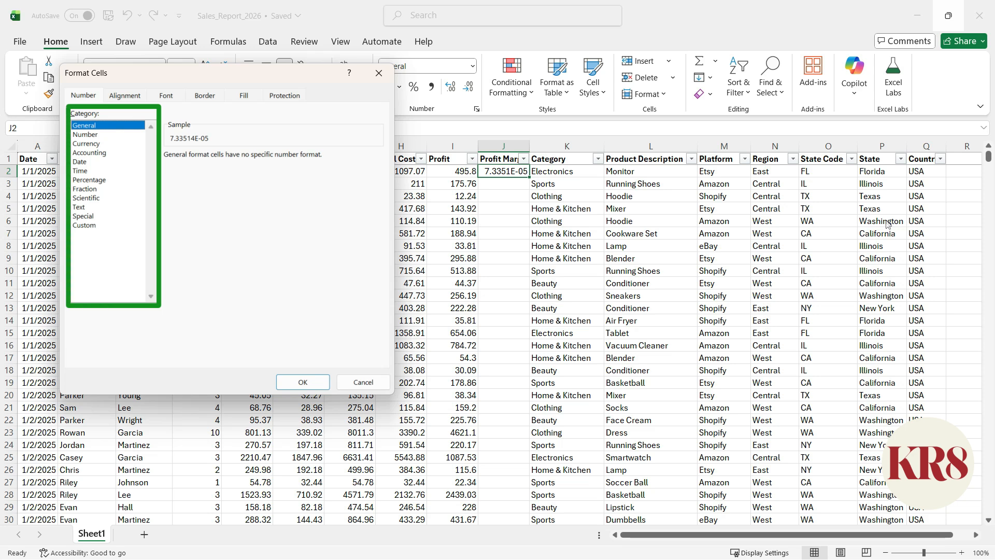
key(Down)
key(Down)
key(Down)
key(Down)
key(Down)
key(Down)
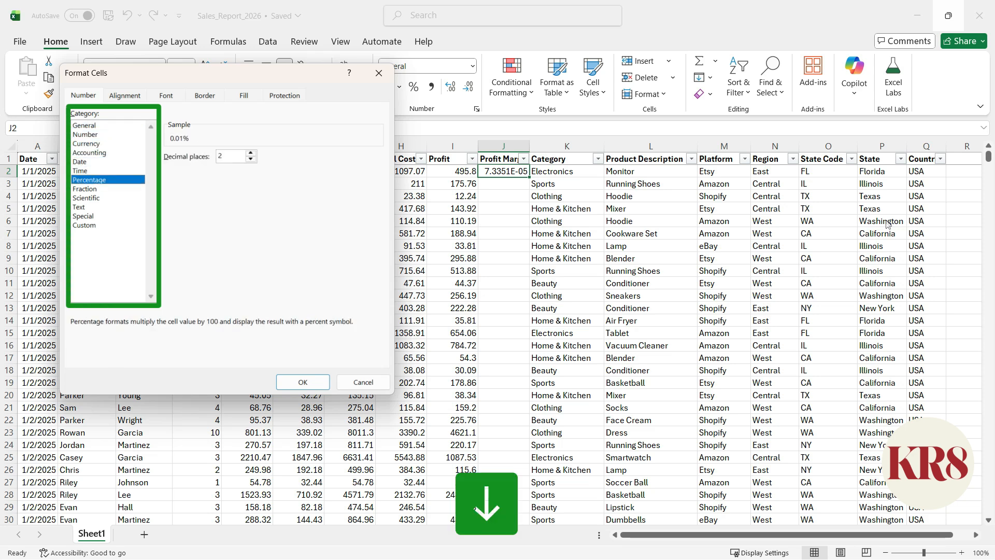
key(Tab)
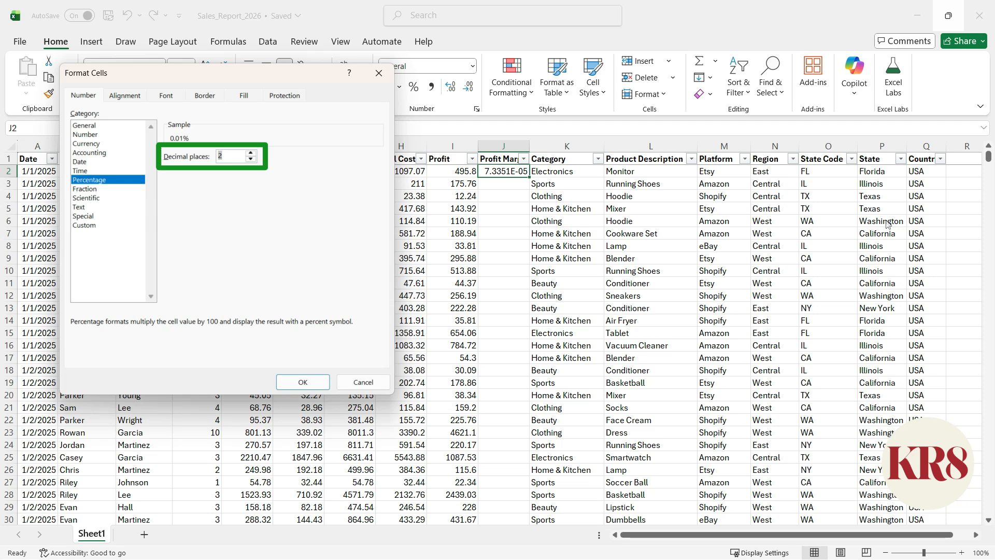
text(3)
key(Return)
Step: Fill the profit margin formula from J2 down to J5673, the last data row
key(Left)
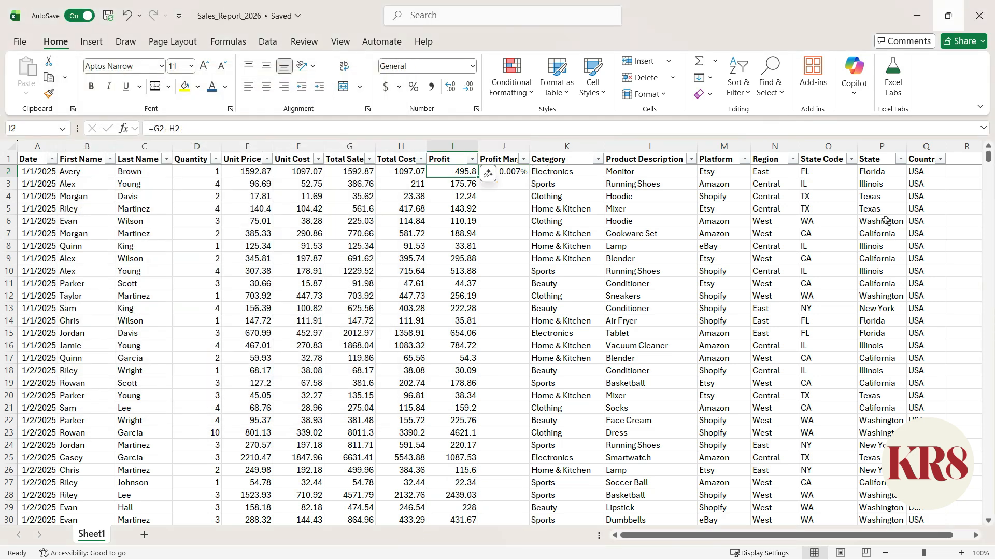
key(ctrl+Down)
key(Right)
key(ctrl+shift+Up)
key(ctrl+d)
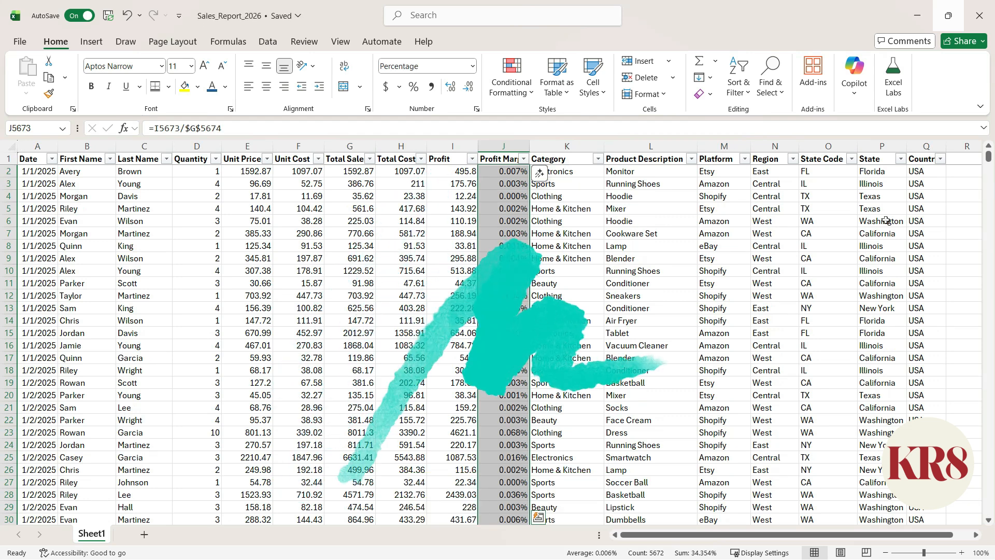
Step: Change the font color of the Total Sale, Total Cost, Profit and Profit Margin columns (G:J) to a blue theme color
key(ctrl+space)
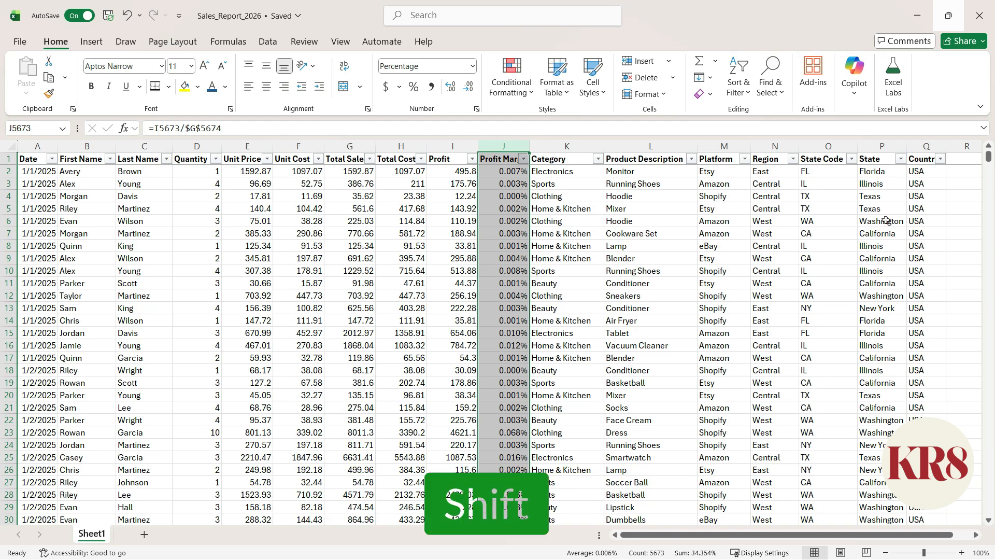
key(shift+Left)
key(shift+Left)
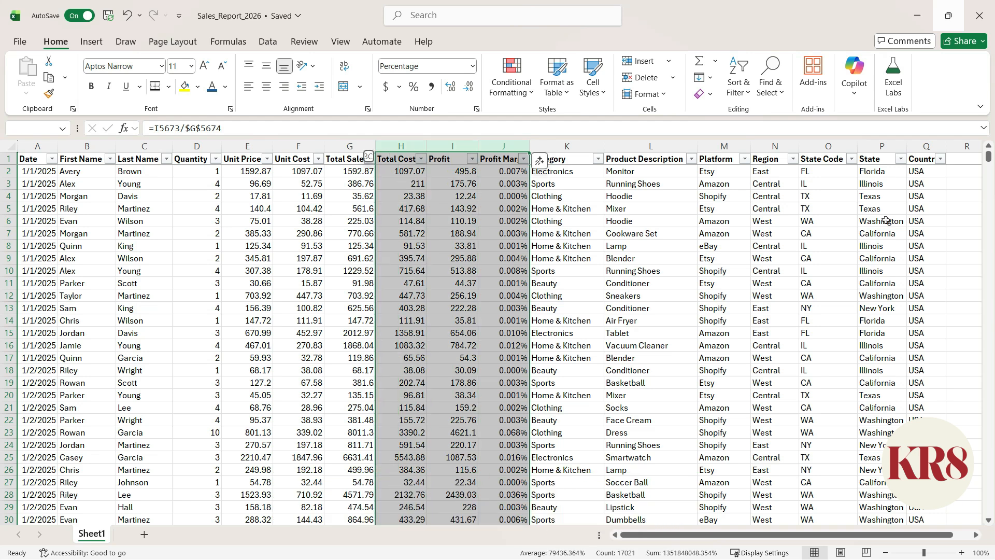
key(shift+Left)
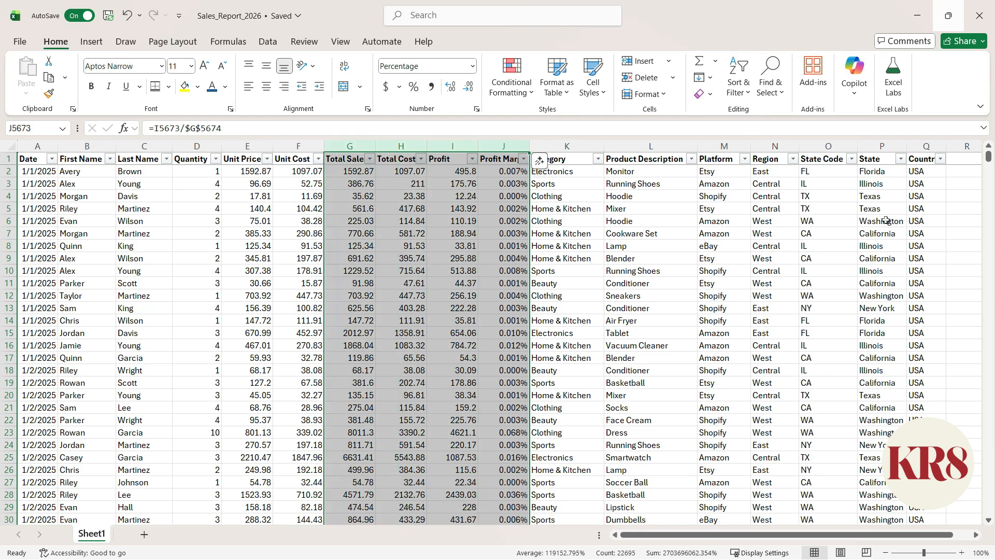
key(alt)
key(h)
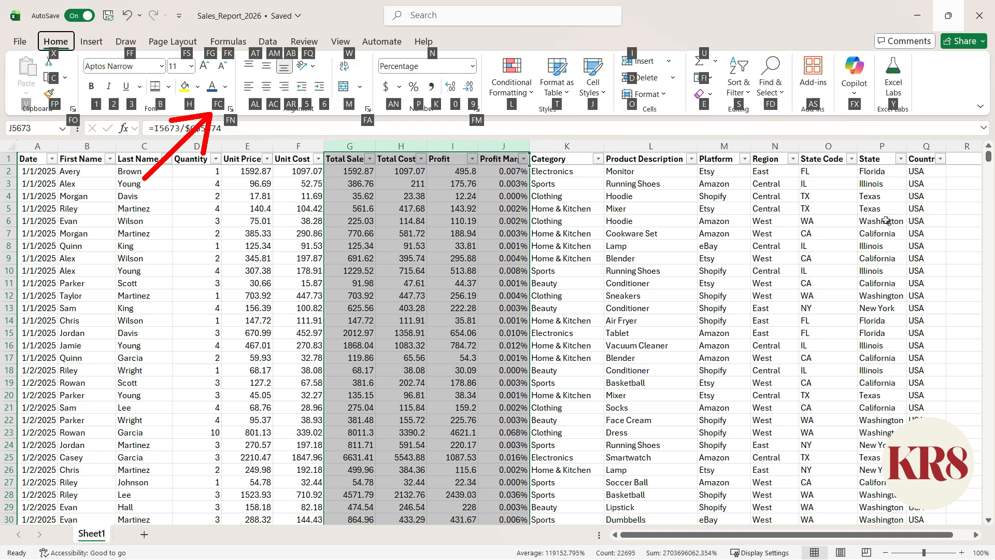
key(f)
key(c)
key(Down)
key(Down)
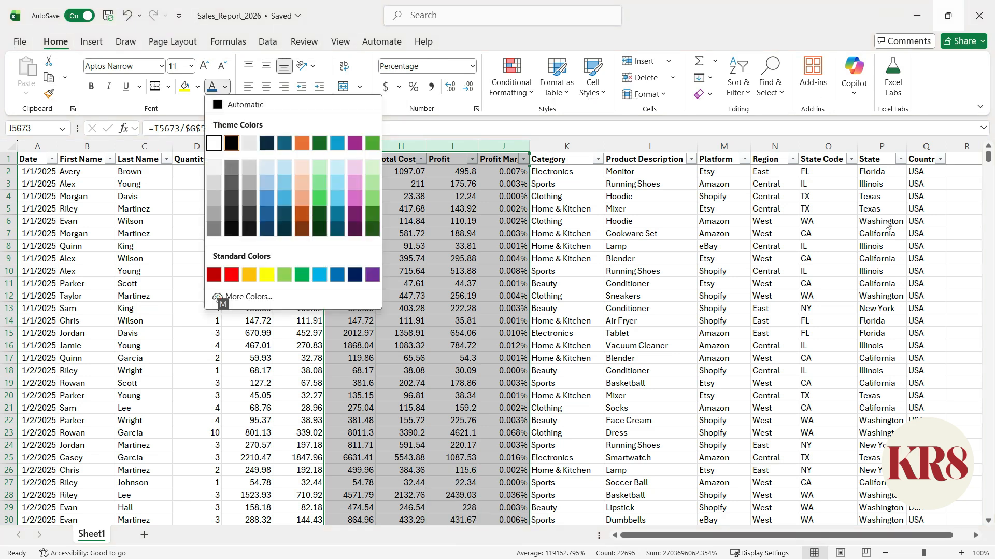
key(Right)
key(Right)
key(Right)
key(Return)
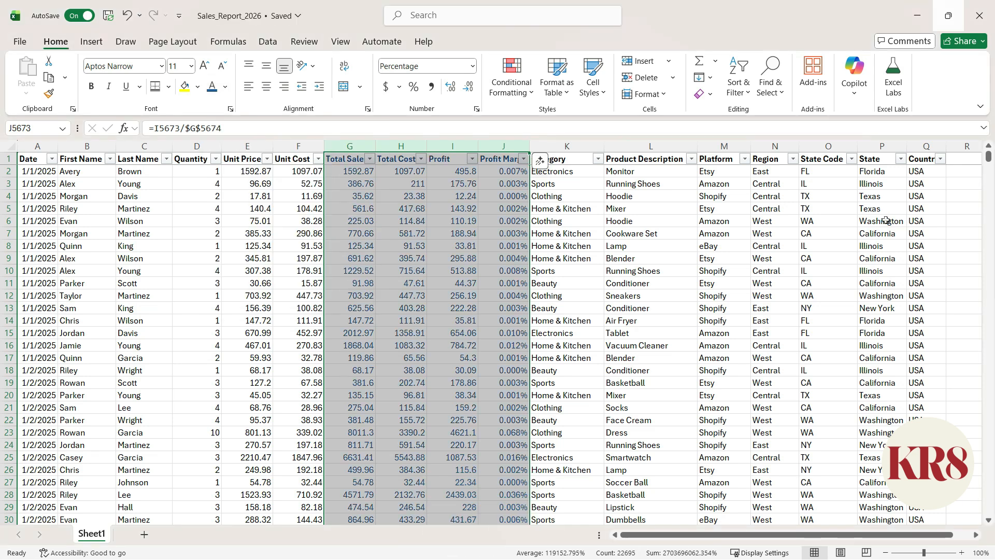
key(Down)
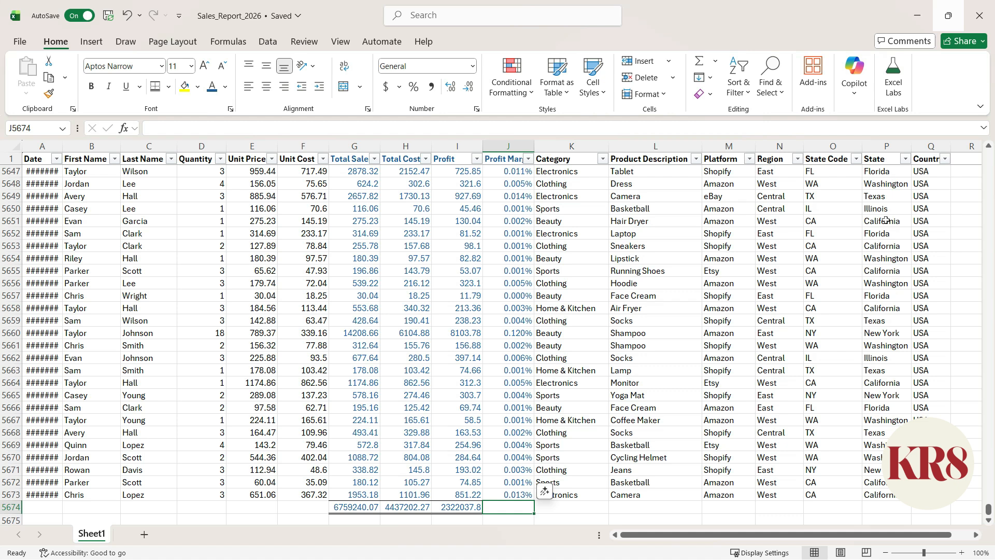
scroll(767, 305, down, 5)
drag(535, 327, 538, 474)
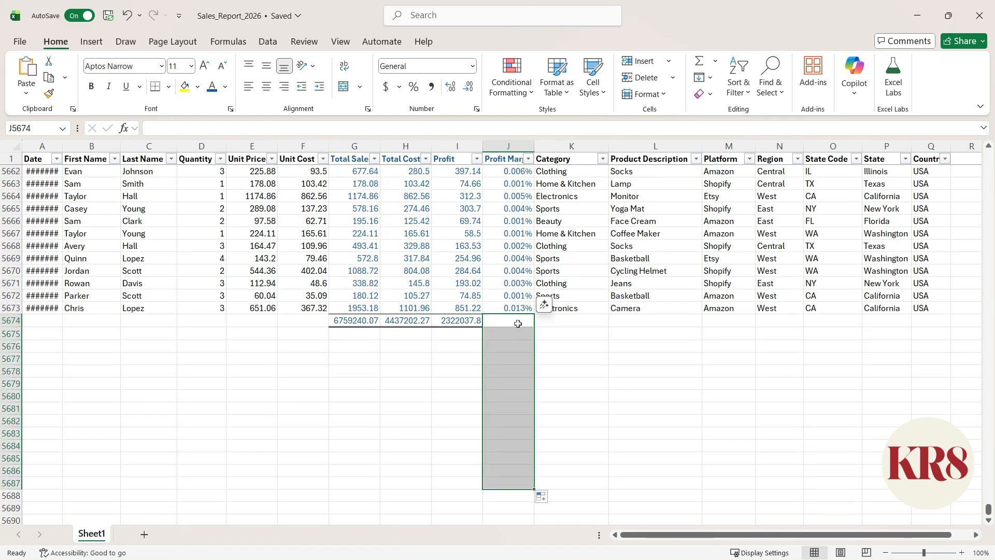
double_click(519, 323)
scroll(519, 323, up, 10)
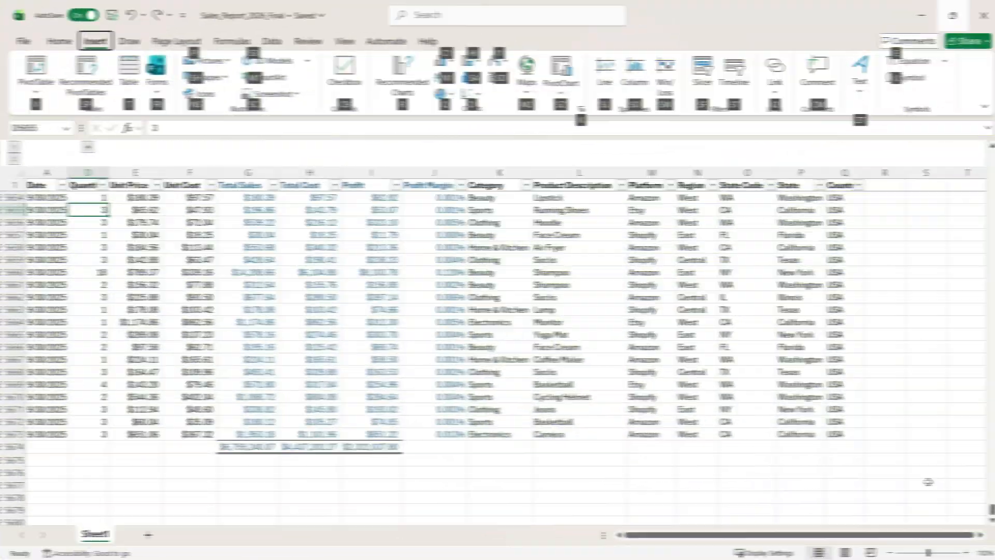
Step: Insert a PivotTable of the sales data on a new sheet, with Date in the rows and Total Sales in the values
key(v)
key(Return)
key(F6)
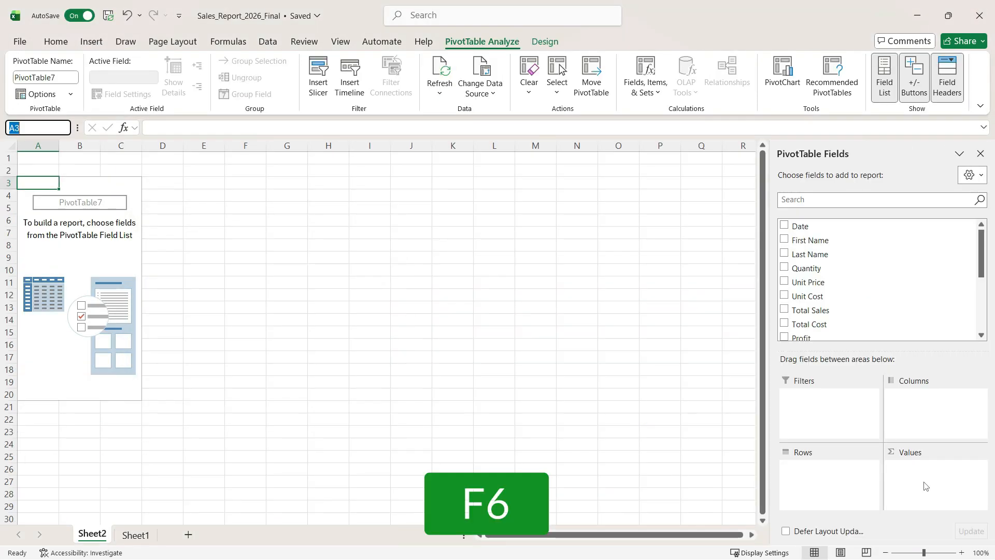
key(Tab)
key(space)
key(Down)
key(Down)
key(Down)
key(Down)
key(Down)
key(Down)
key(space)
Step: Filter <1/1/2025 out of the PivotTable's row labels and insert a column PivotChart of total sales by month
key(F6)
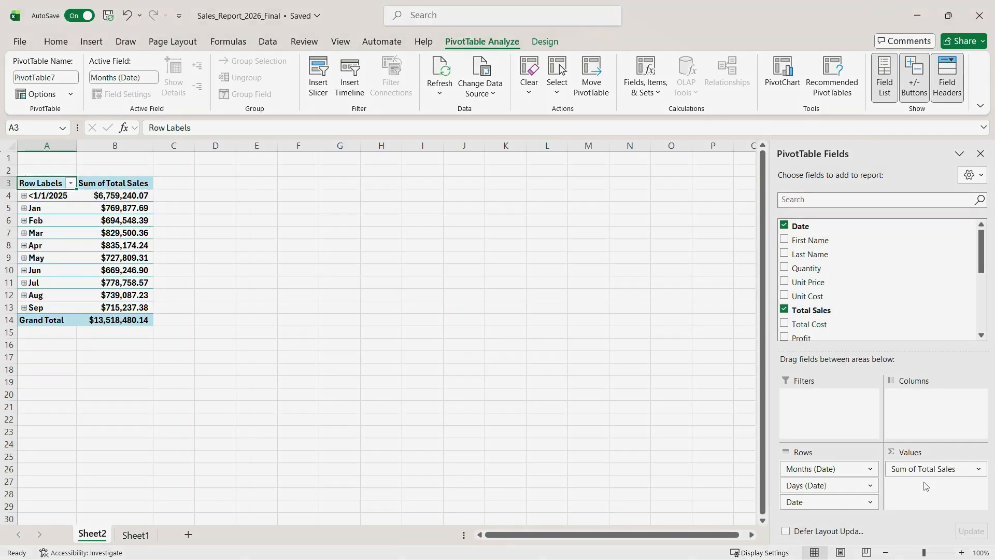
key(alt+Down)
key(Down)
key(Down)
key(Down)
key(Down)
key(Down)
key(Down)
key(Down)
key(Down)
key(space)
key(Return)
key(alt+F1)
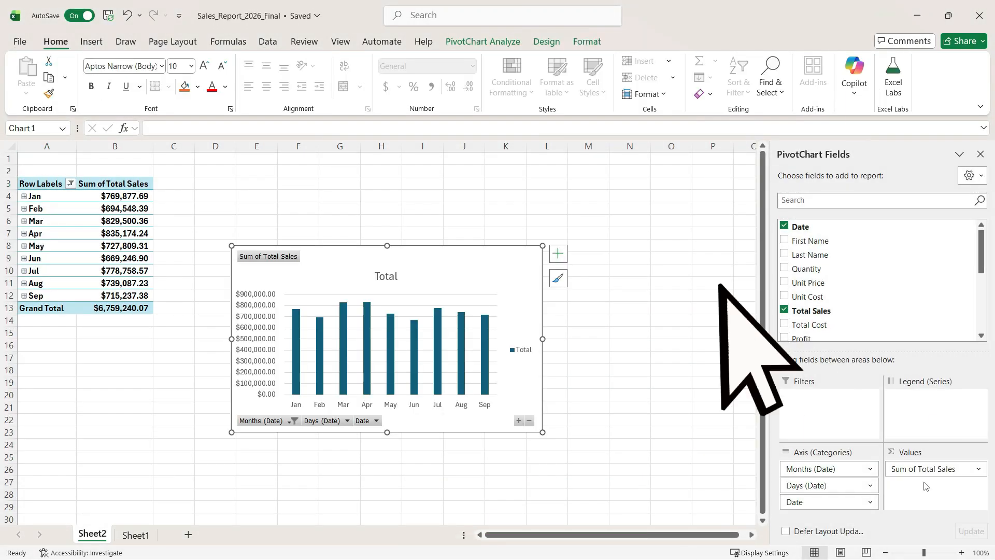